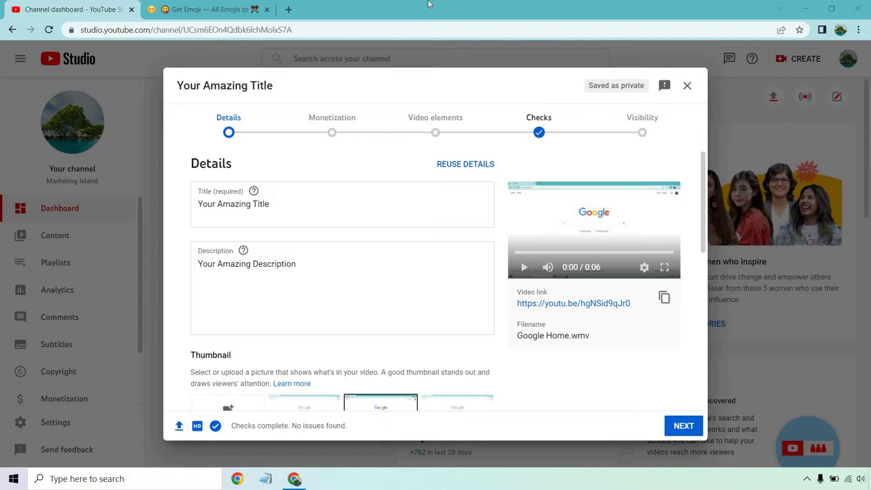
Step: Bring up the GetEmoji site and start scrolling down its emoji catalogue
left_click(191, 5)
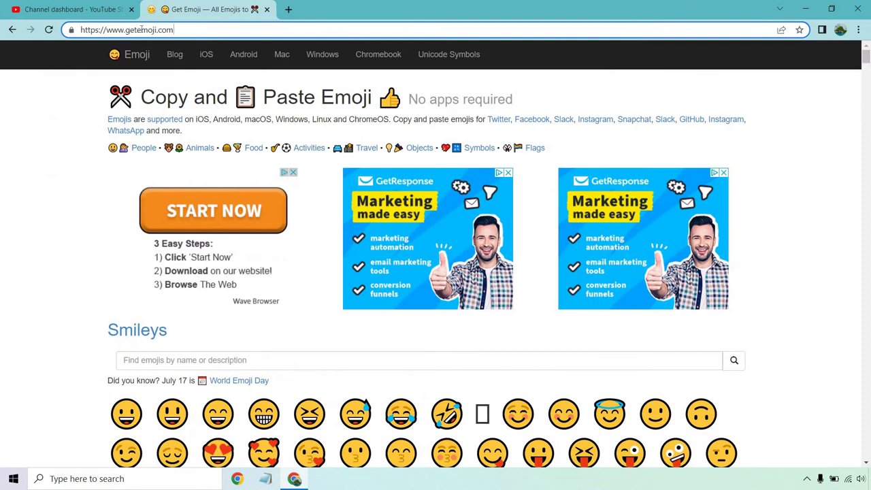
left_click(847, 199)
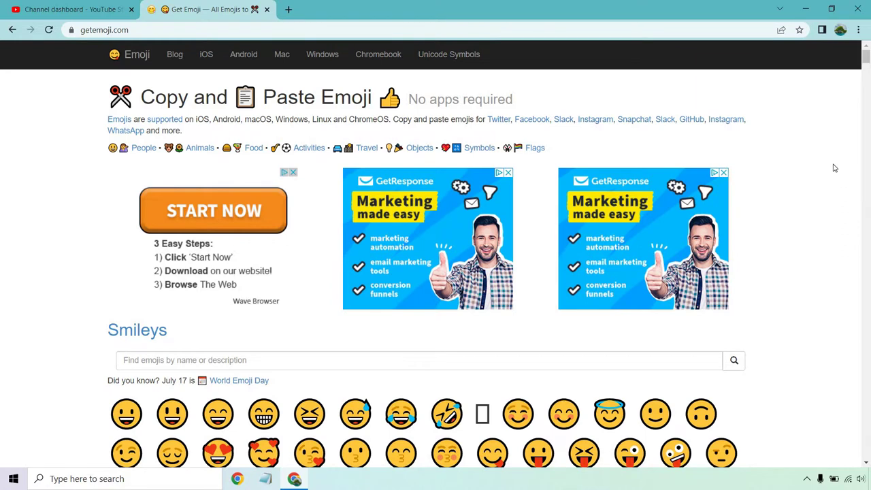
scroll(834, 168, "down", 1)
scroll(833, 167, "down", 2)
scroll(833, 165, "down", 1)
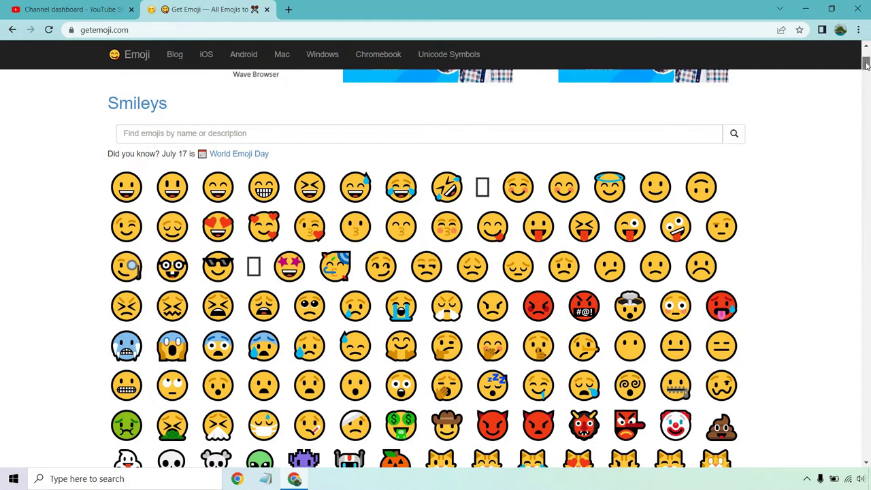
Step: Scroll through the Objects, Symbols, Non-Emoji Symbols and Flags sections
left_click_drag(867, 64, 866, 74)
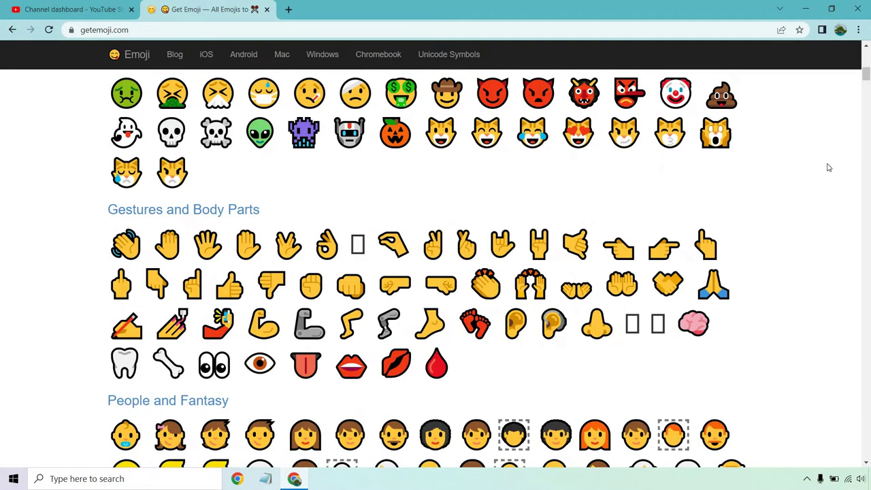
scroll(822, 160, "down", 1)
scroll(823, 161, "down", 1)
scroll(824, 159, "down", 1)
scroll(823, 159, "down", 5)
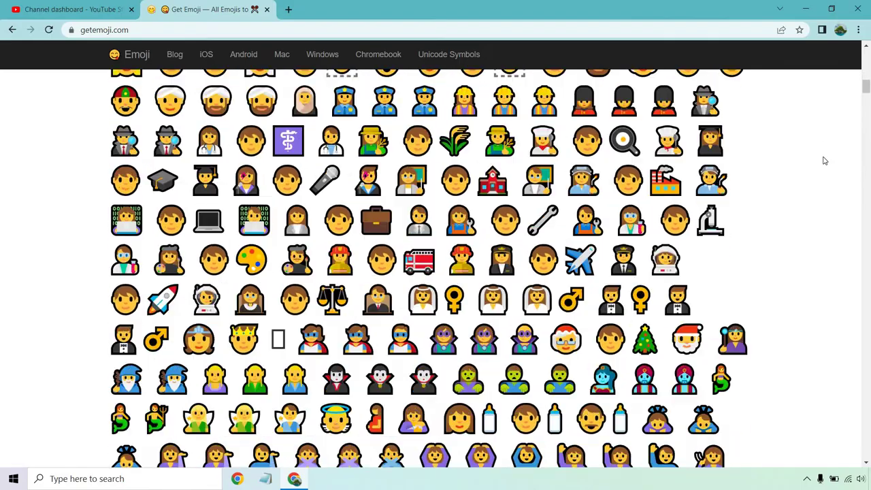
scroll(822, 159, "down", 5)
scroll(821, 177, "down", 4)
scroll(821, 187, "down", 3)
scroll(821, 187, "down", 3)
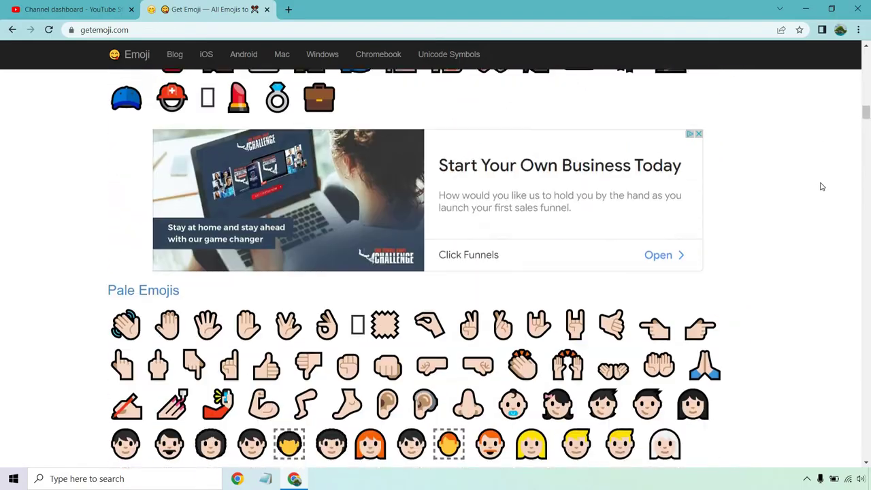
scroll(821, 187, "down", 3)
scroll(821, 186, "down", 5)
scroll(821, 186, "down", 5)
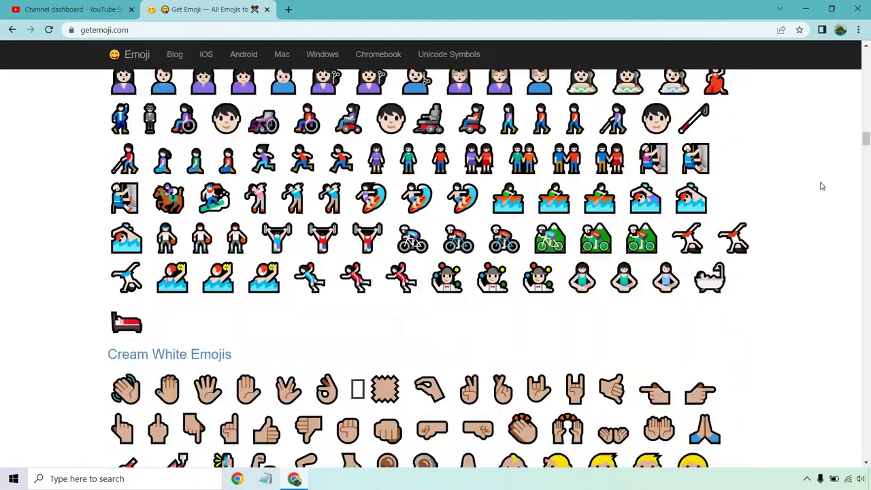
scroll(821, 186, "down", 1)
scroll(822, 185, "down", 3)
scroll(821, 184, "down", 5)
scroll(821, 185, "down", 5)
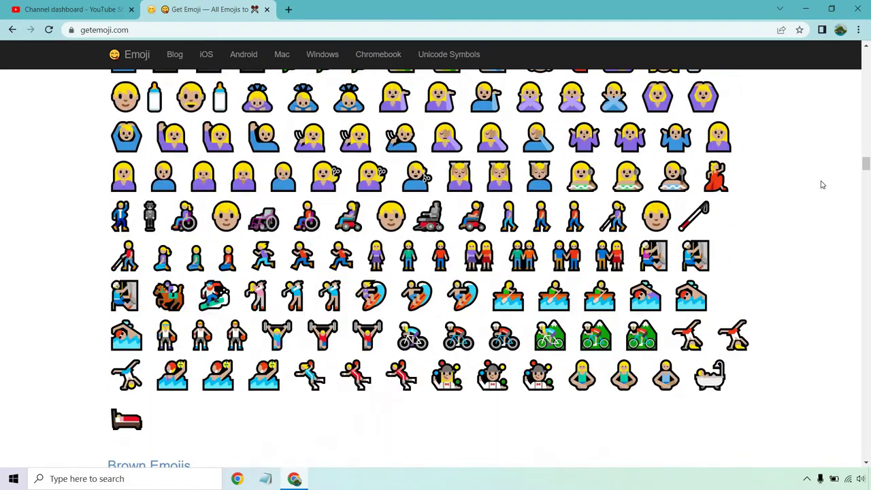
scroll(821, 185, "down", 4)
scroll(821, 185, "down", 3)
scroll(822, 184, "down", 5)
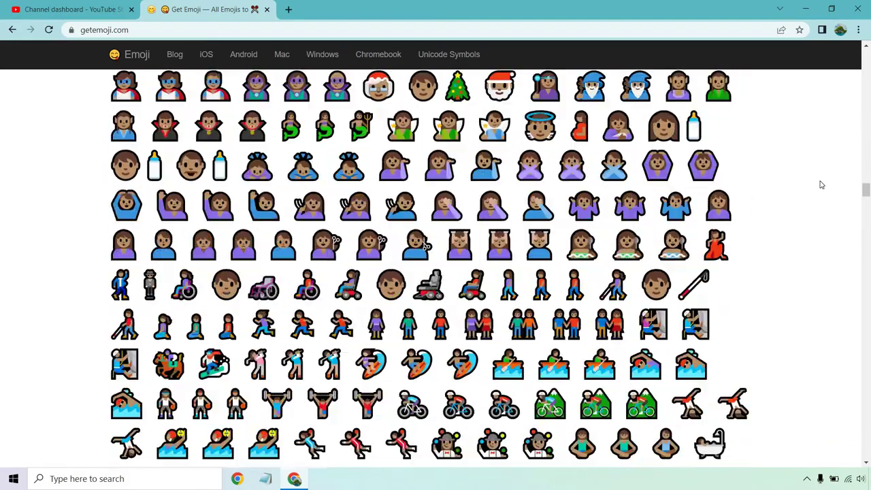
scroll(821, 184, "down", 10)
scroll(820, 186, "down", 1)
scroll(819, 187, "down", 5)
scroll(819, 186, "down", 4)
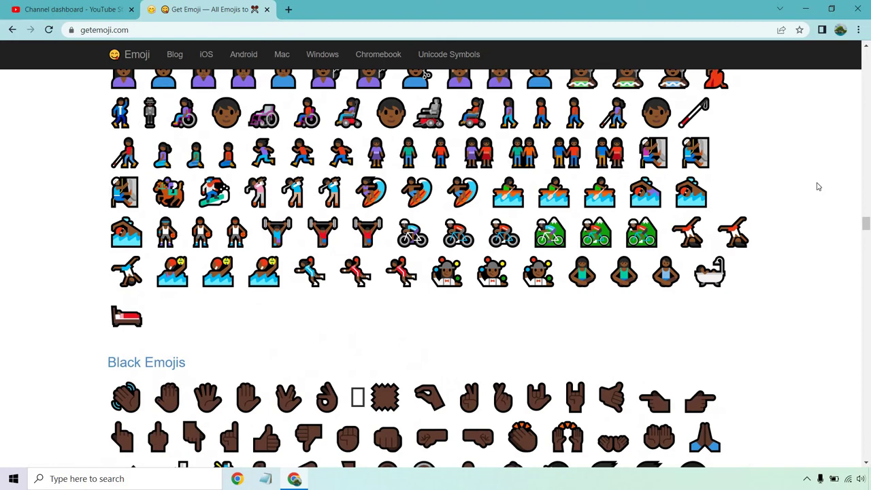
scroll(818, 186, "down", 2)
scroll(819, 186, "down", 4)
scroll(819, 187, "up", 7)
scroll(819, 186, "down", 4)
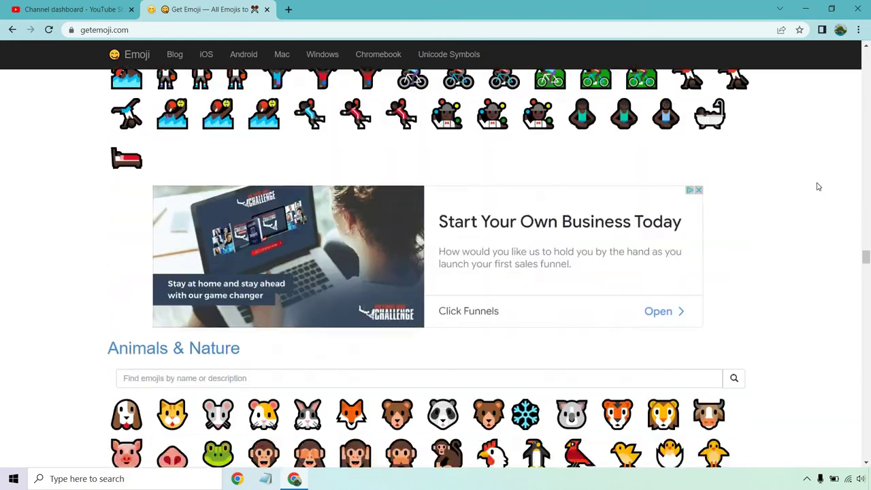
scroll(818, 187, "down", 2)
scroll(818, 185, "down", 2)
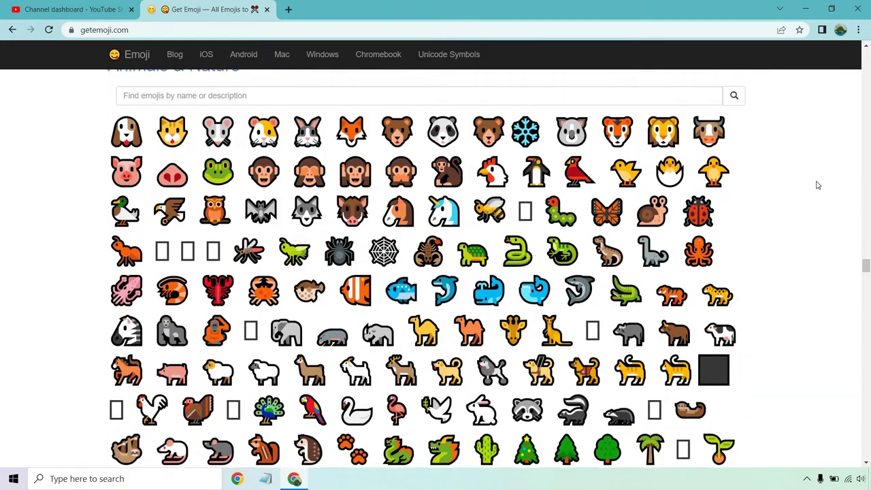
scroll(818, 185, "up", 1)
scroll(818, 183, "down", 3)
scroll(818, 181, "down", 3)
scroll(818, 181, "down", 3)
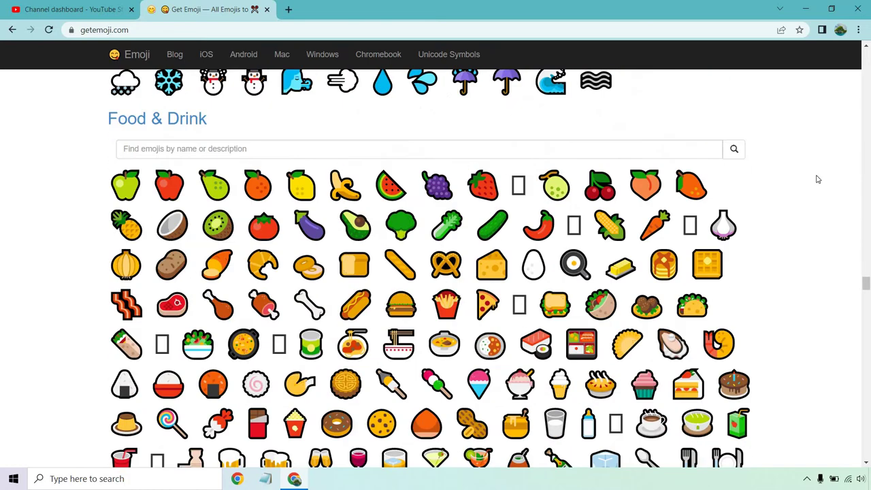
scroll(818, 179, "down", 4)
scroll(818, 177, "down", 2)
scroll(817, 176, "down", 3)
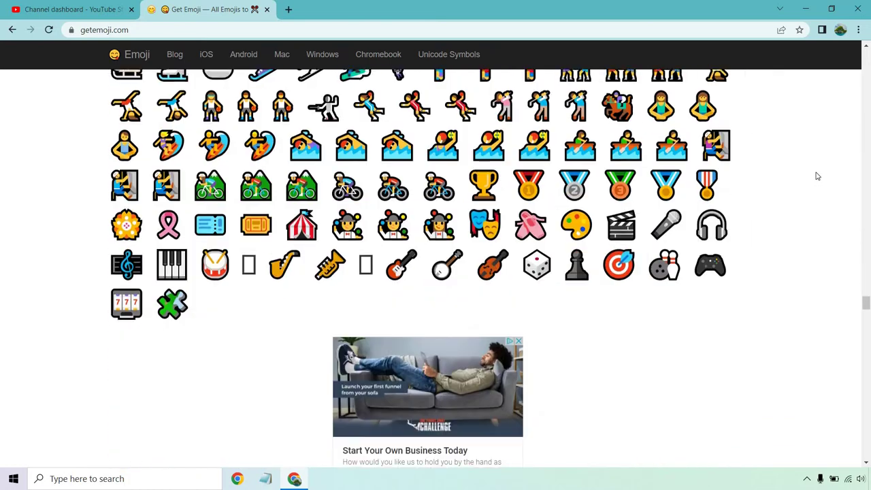
scroll(817, 176, "down", 3)
scroll(817, 177, "down", 1)
scroll(818, 177, "down", 2)
scroll(818, 176, "down", 3)
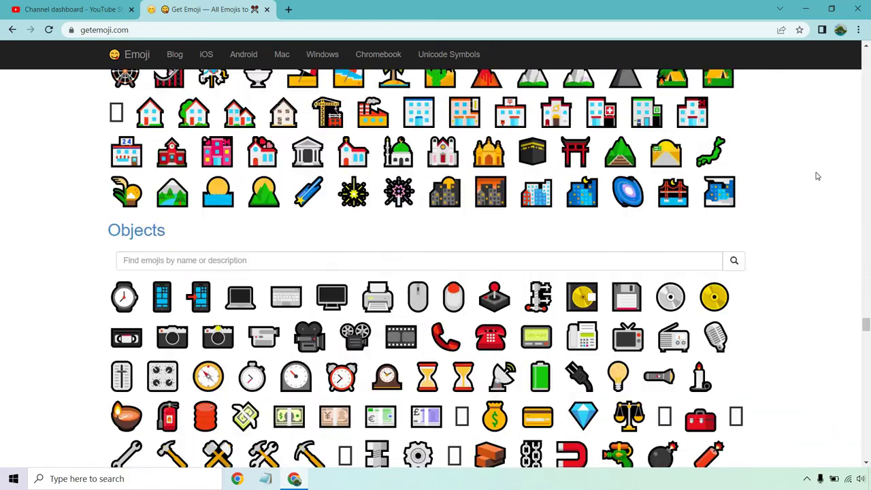
scroll(817, 176, "down", 1)
scroll(817, 177, "down", 2)
scroll(818, 176, "down", 2)
scroll(817, 176, "down", 4)
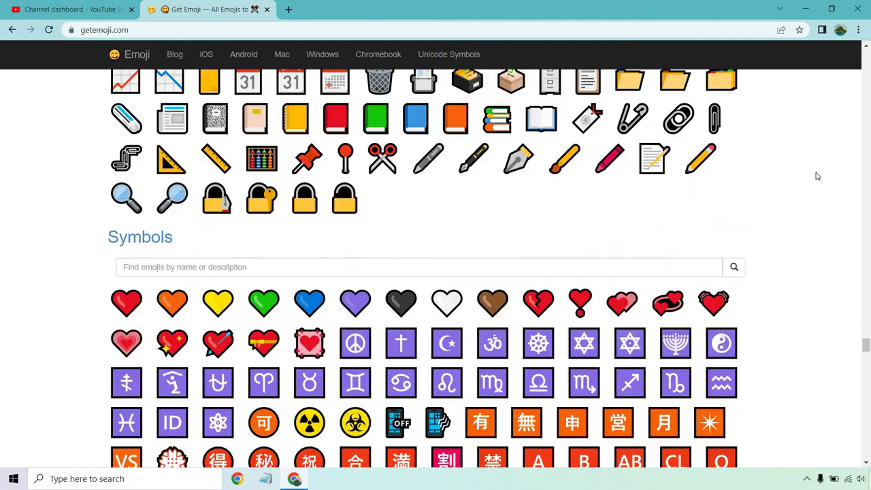
scroll(817, 176, "down", 2)
scroll(817, 176, "down", 2)
scroll(817, 176, "down", 2)
scroll(817, 177, "down", 3)
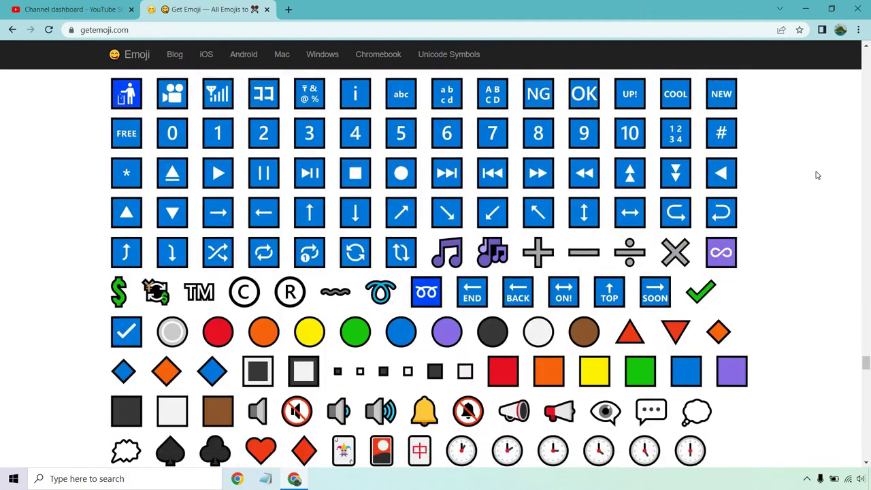
scroll(817, 176, "down", 3)
scroll(817, 177, "down", 2)
scroll(817, 176, "down", 3)
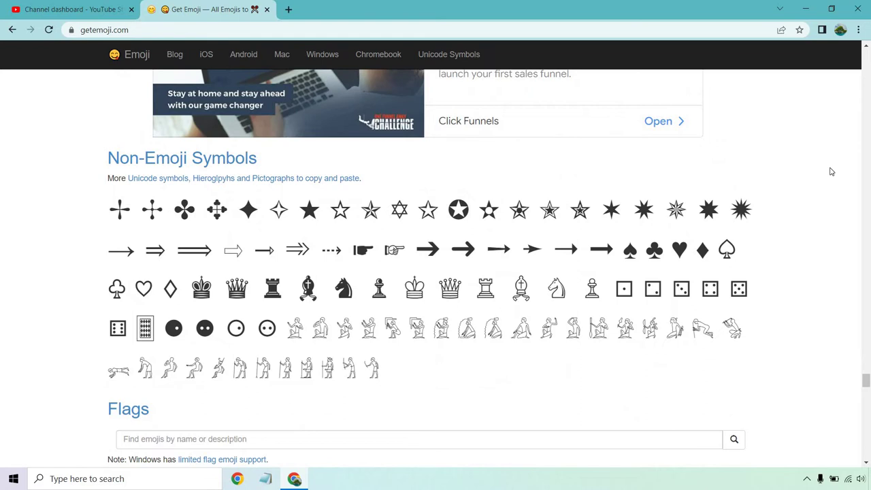
scroll(807, 220, "down", 1)
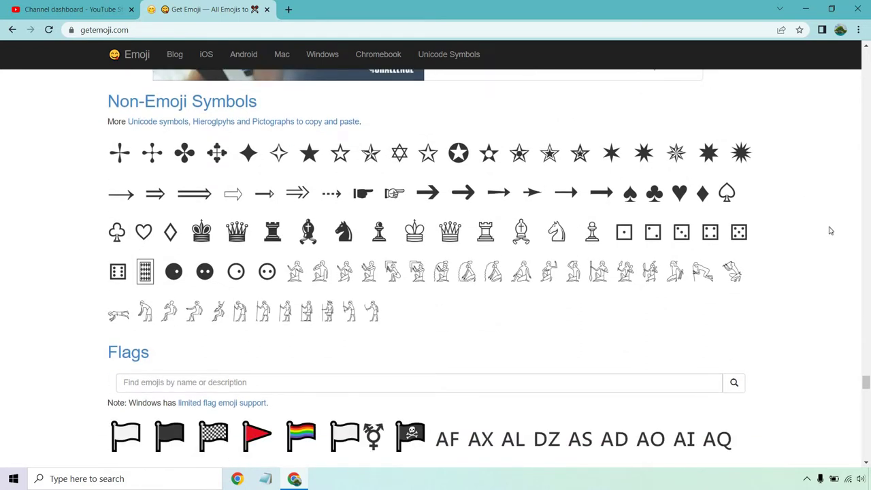
scroll(833, 216, "down", 3)
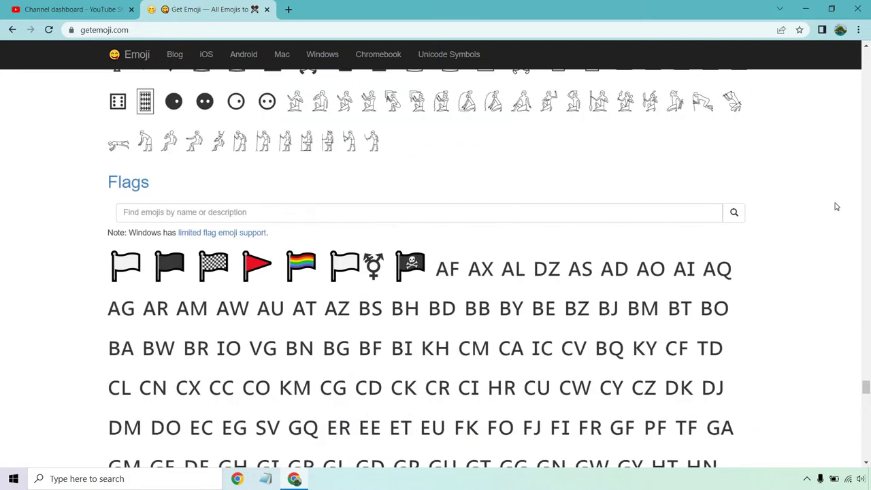
Step: Scroll back up and copy the green ✅ check-mark emoji
scroll(821, 247, "down", 3)
scroll(820, 247, "up", 8)
scroll(821, 251, "up", 10)
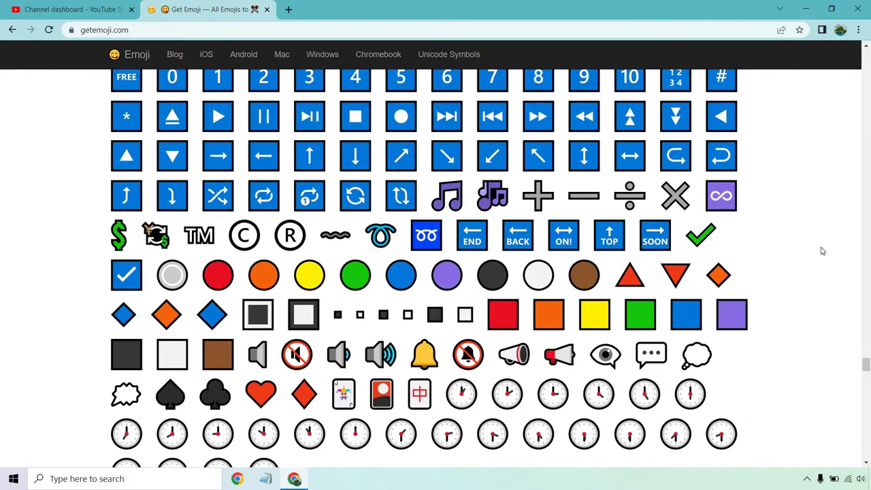
scroll(831, 242, "up", 3)
scroll(831, 241, "up", 2)
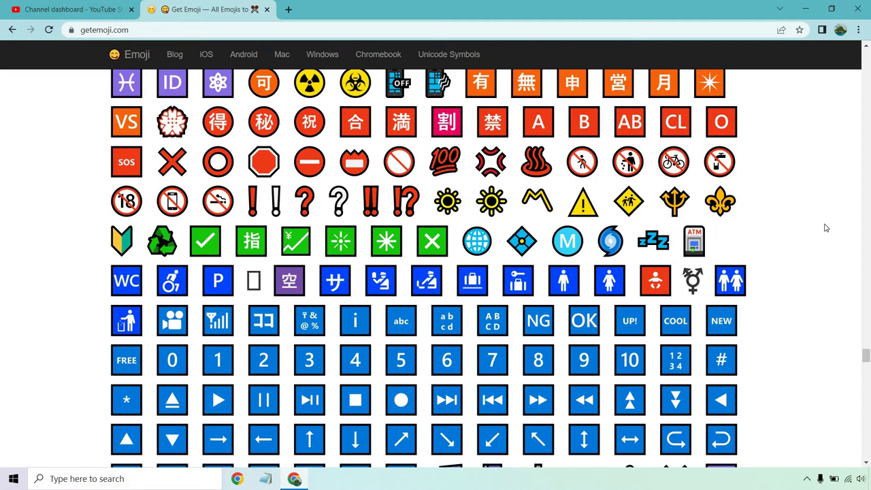
scroll(827, 228, "up", 1)
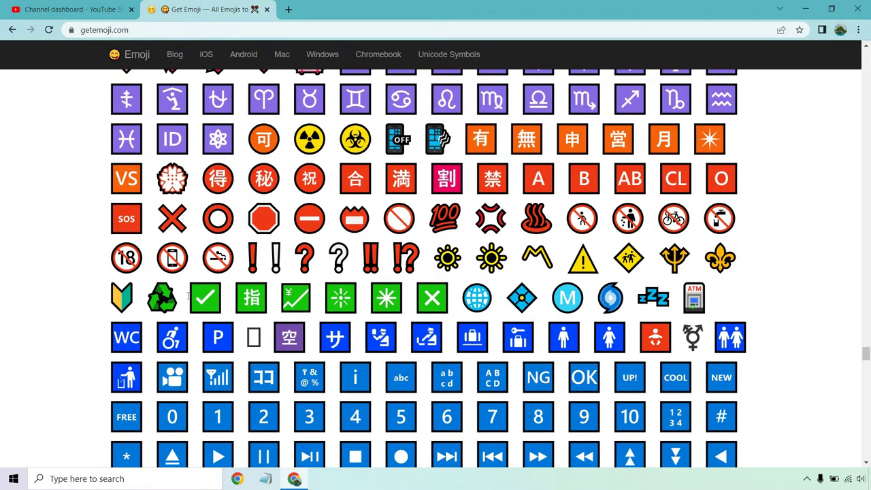
left_click(208, 291)
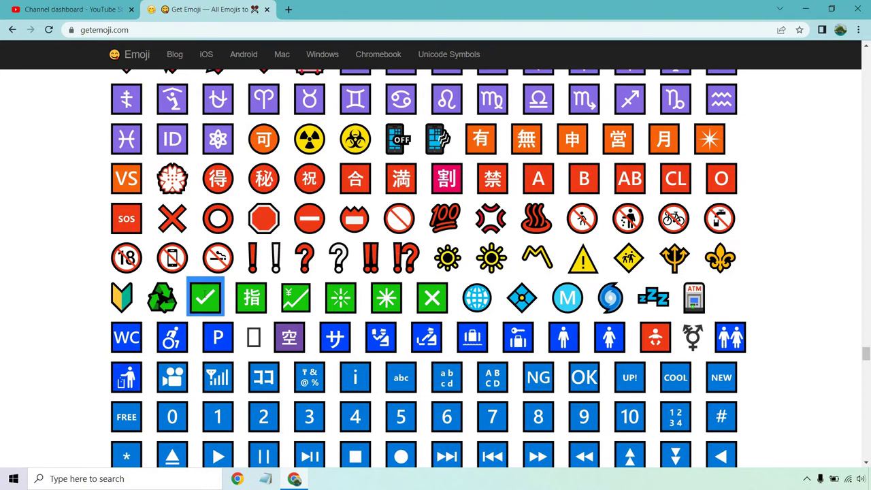
right_click(205, 294)
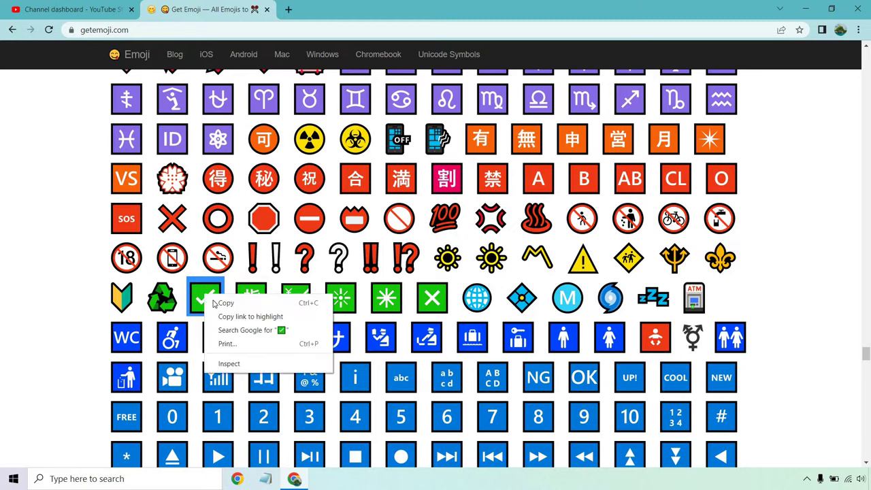
left_click(222, 303)
Step: Replace the placeholder title with 'Is XYZ Worth Using?' followed by the pasted ✅
left_click(66, 5)
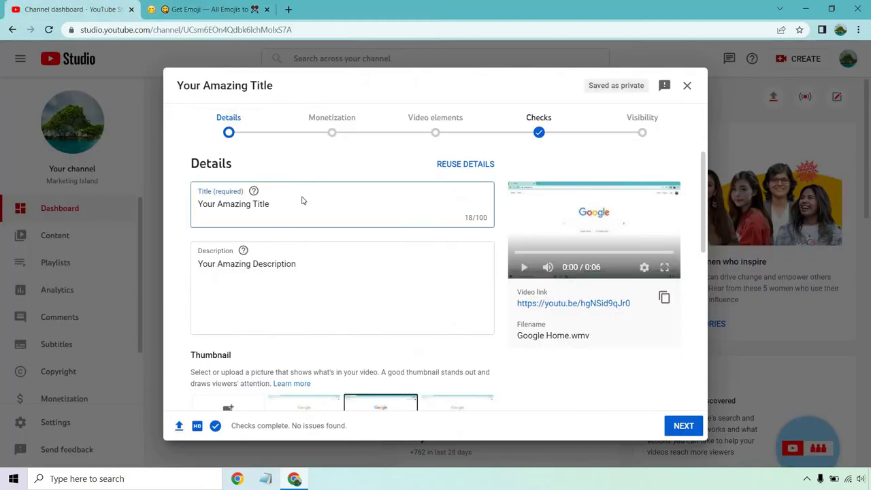
key("BackSpace")
key("BackSpace")
key("BackSpace")
key("BackSpace")
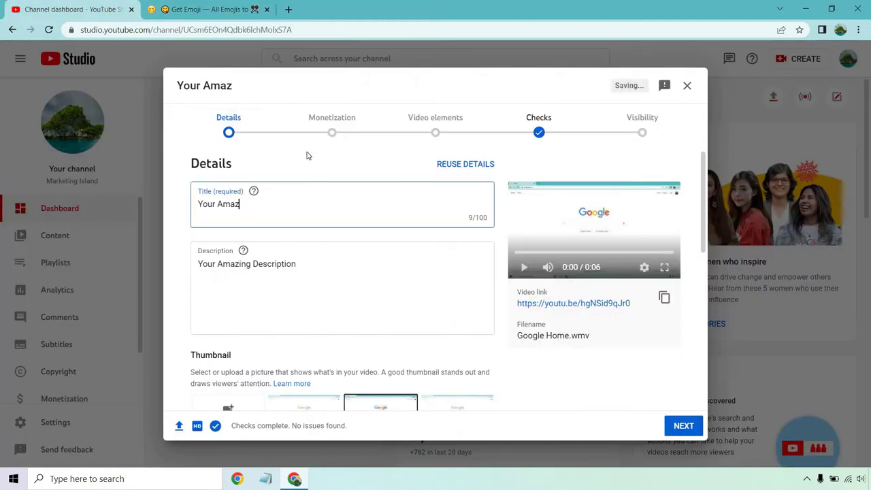
key("BackSpace")
key("BackSpace")
key("BackSpace")
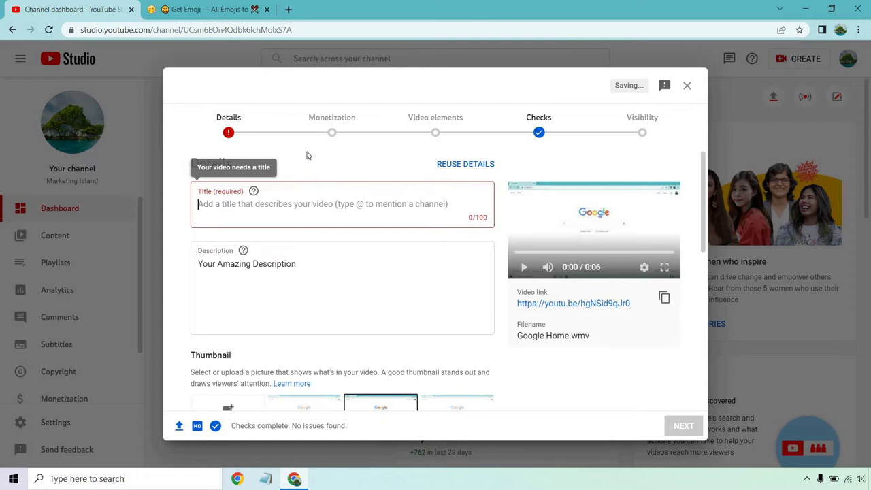
type("Is XY")
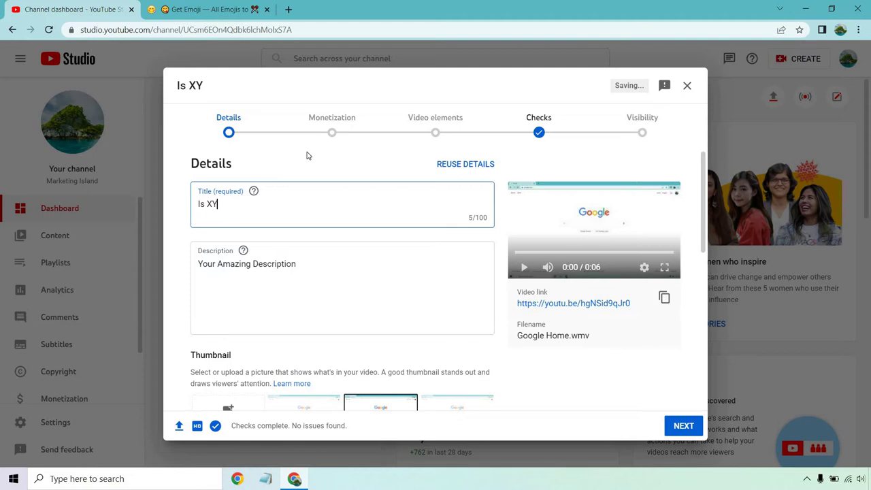
type("Z Worth ")
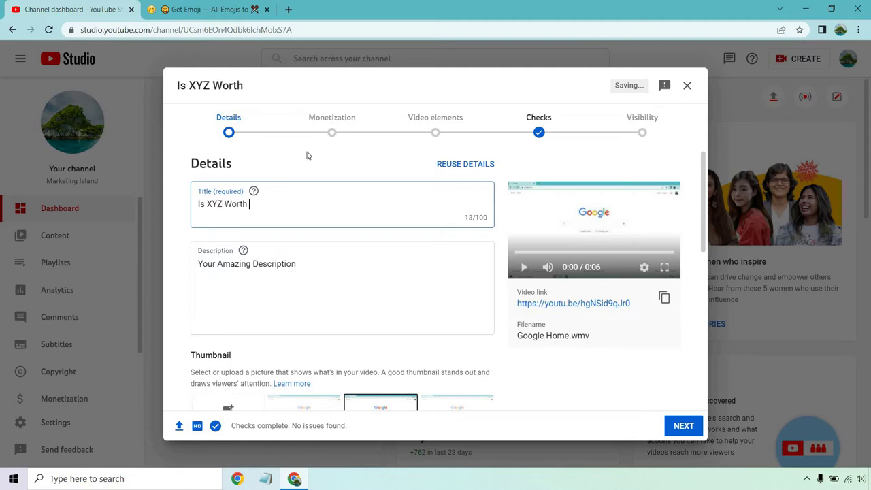
type("Using?")
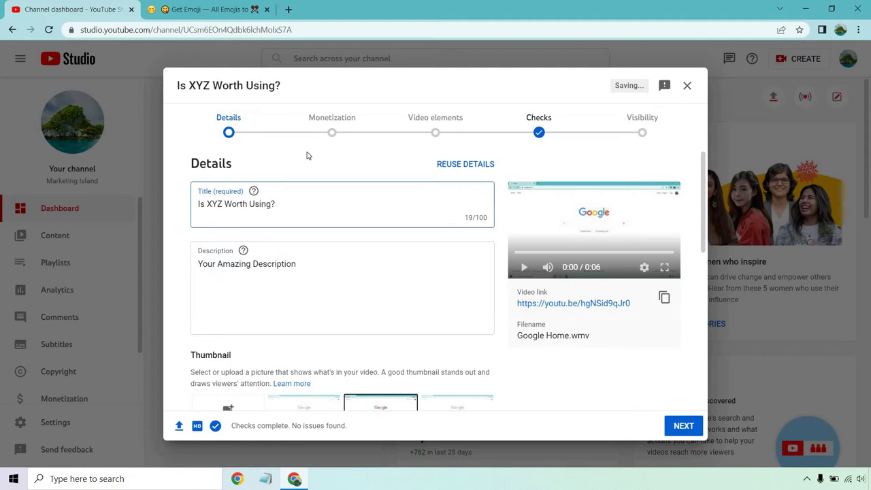
key("ctrl+v")
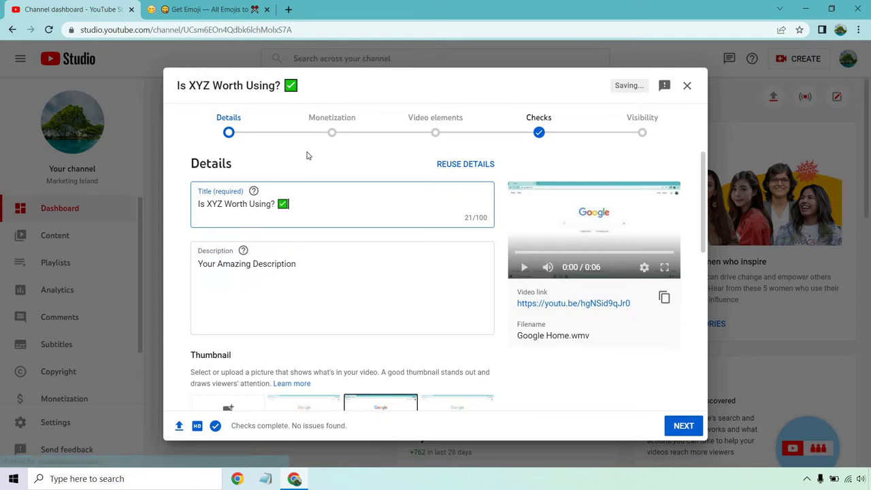
Step: Locate the 👍 thumbs-up in GetEmoji's Gestures and Body Parts section
left_click(204, 9)
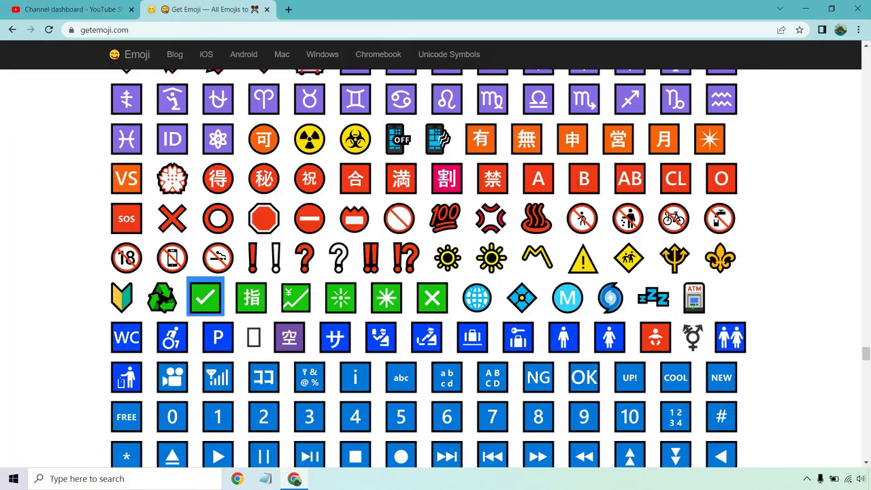
scroll(831, 279, "up", 2)
scroll(830, 274, "up", 3)
scroll(830, 274, "up", 10)
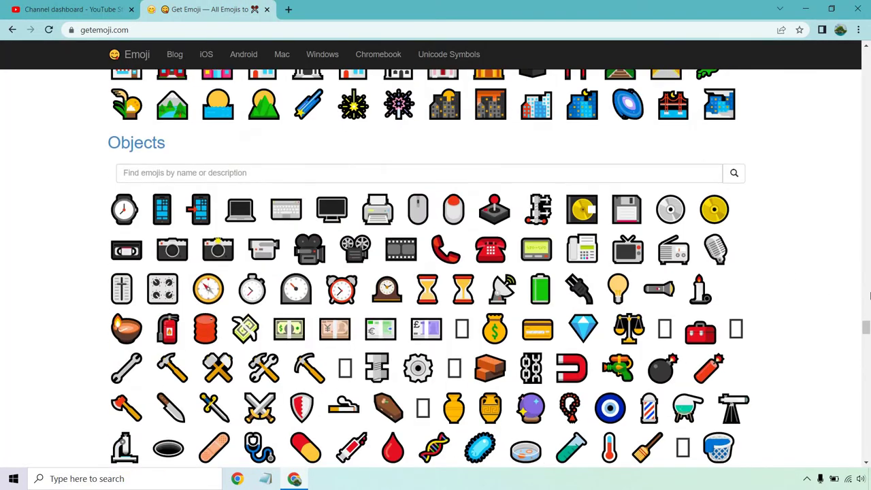
left_click_drag(867, 334, 865, 68)
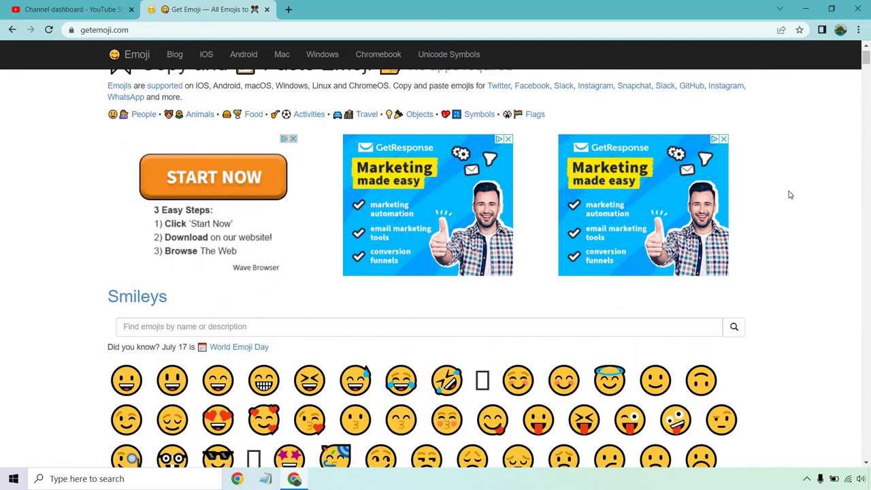
scroll(793, 193, "down", 10)
scroll(775, 197, "up", 2)
scroll(764, 200, "up", 2)
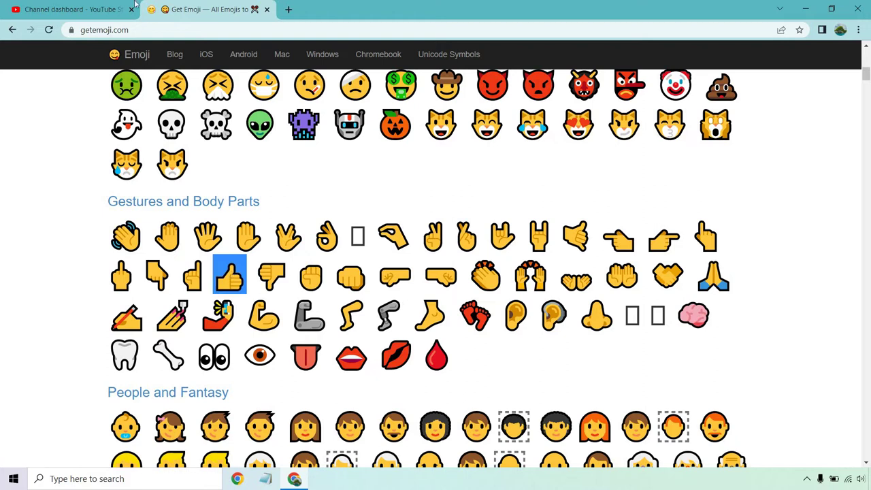
Step: Paste the thumbs-up over the ✅ at the end of the video title
left_click(107, 7)
key("ctrl+v")
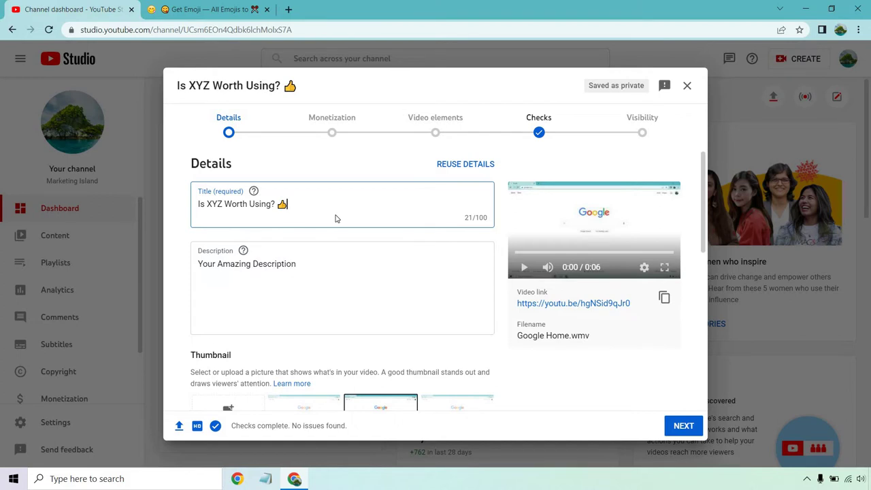
left_click(194, 10)
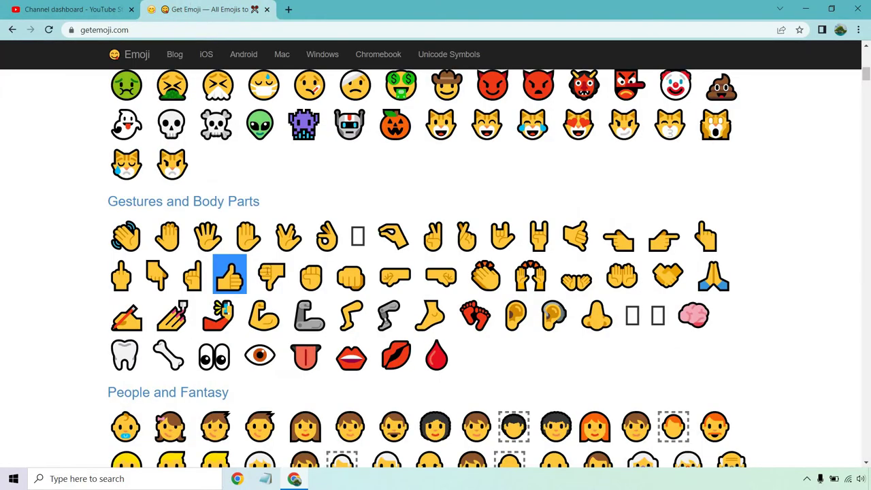
Step: Replace the title's 👍 with the 👎 thumbs-down emoji
left_click(271, 274)
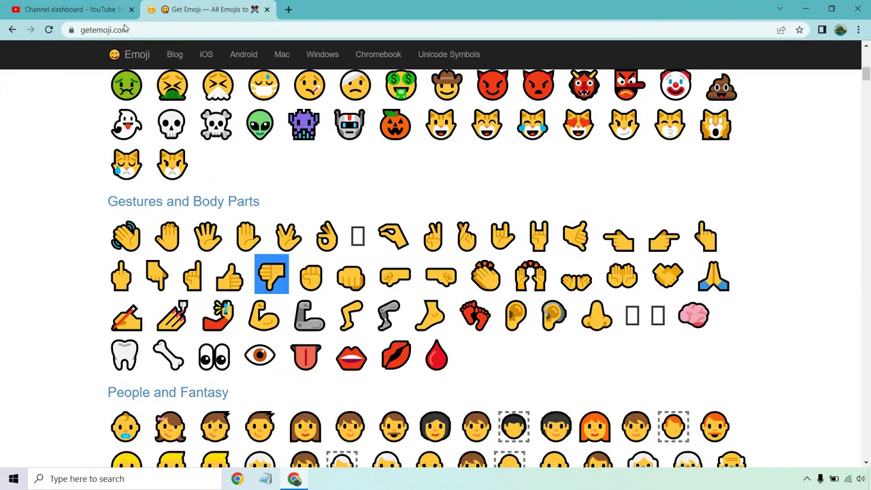
left_click(75, 9)
left_click_drag(288, 199, 276, 204)
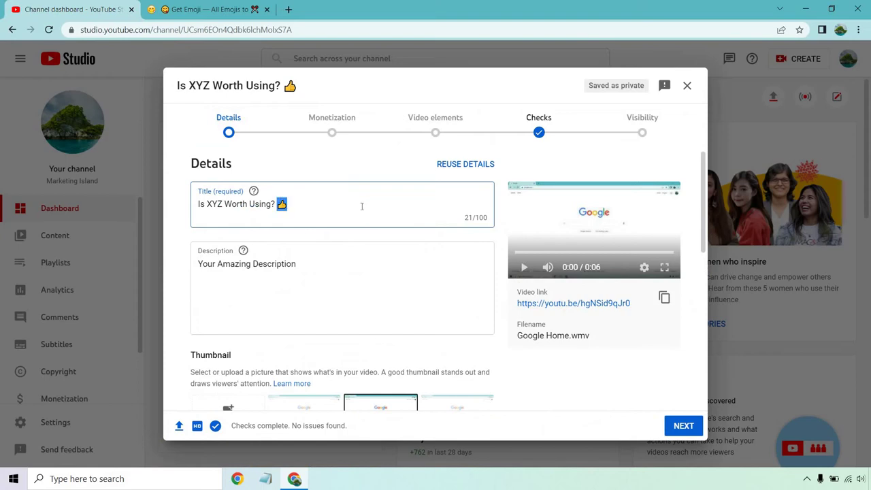
key("ctrl+v")
left_click(193, 10)
Step: Scroll the GetEmoji page down to the Objects emoji grid
scroll(477, 195, "down", 3)
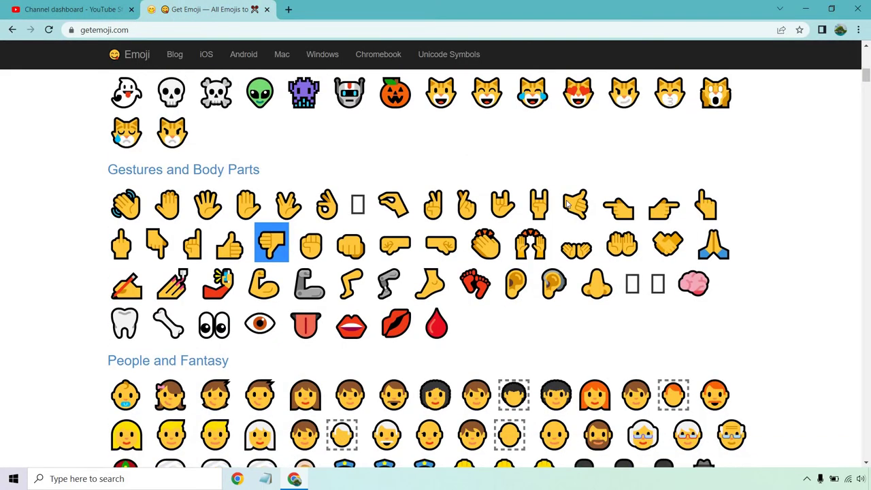
scroll(830, 170, "down", 10)
scroll(844, 121, "down", 10)
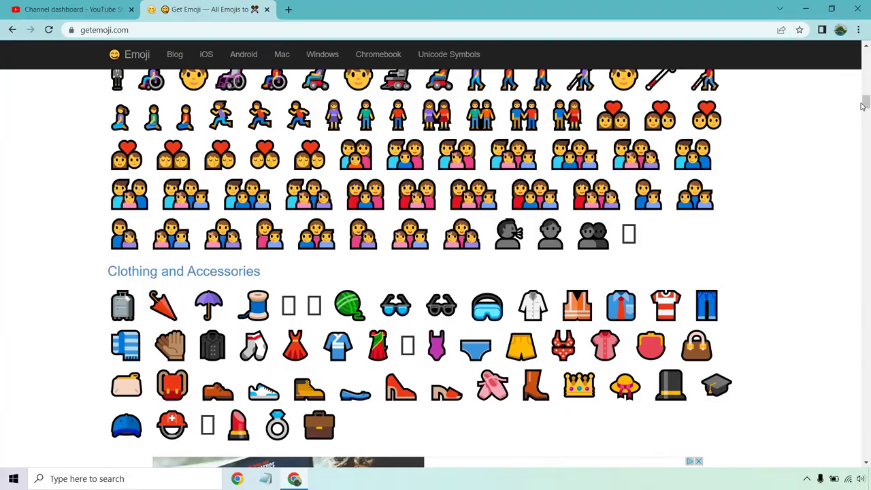
scroll(866, 137, "down", 10)
left_click_drag(866, 192, 866, 343)
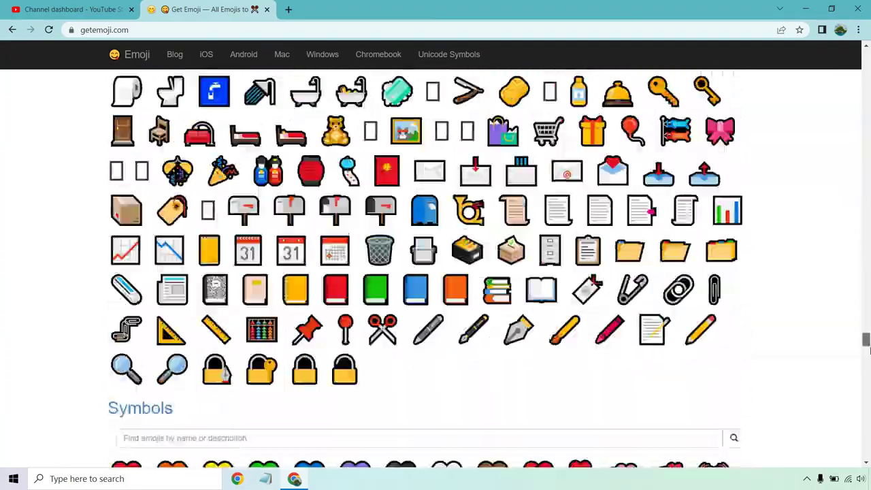
scroll(840, 302, "down", 3)
scroll(833, 294, "up", 6)
scroll(836, 291, "up", 1)
scroll(841, 289, "up", 2)
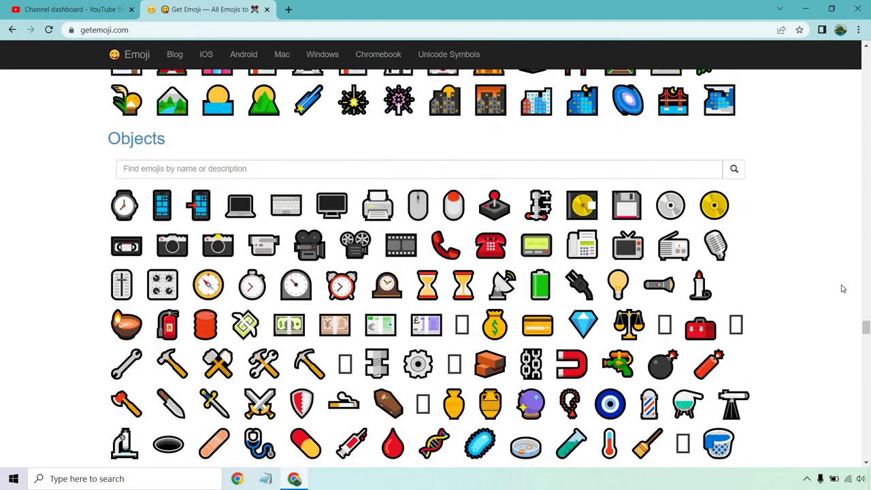
scroll(840, 288, "down", 2)
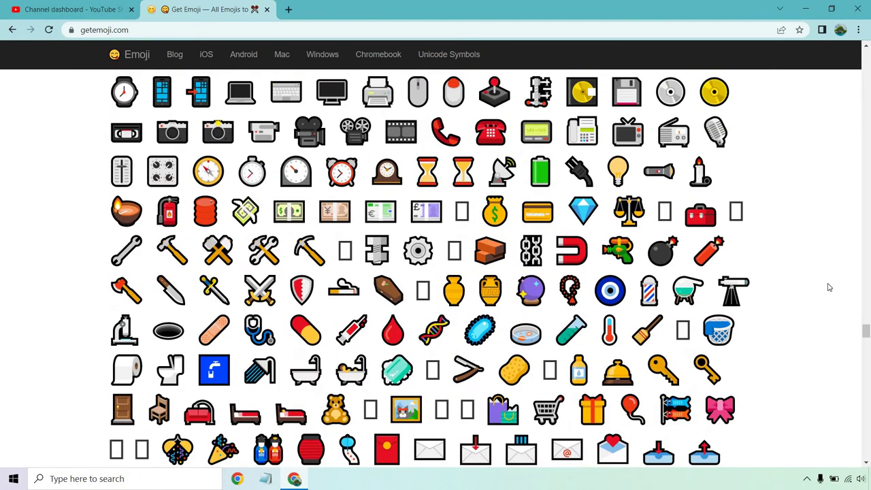
scroll(829, 287, "up", 1)
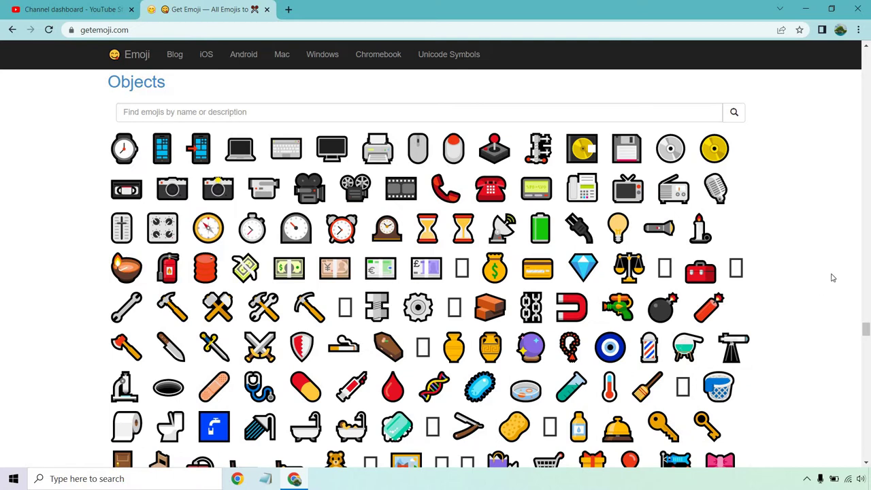
Step: Swap the title's 👎 for a red heart emoji
scroll(837, 277, "down", 10)
scroll(839, 277, "down", 3)
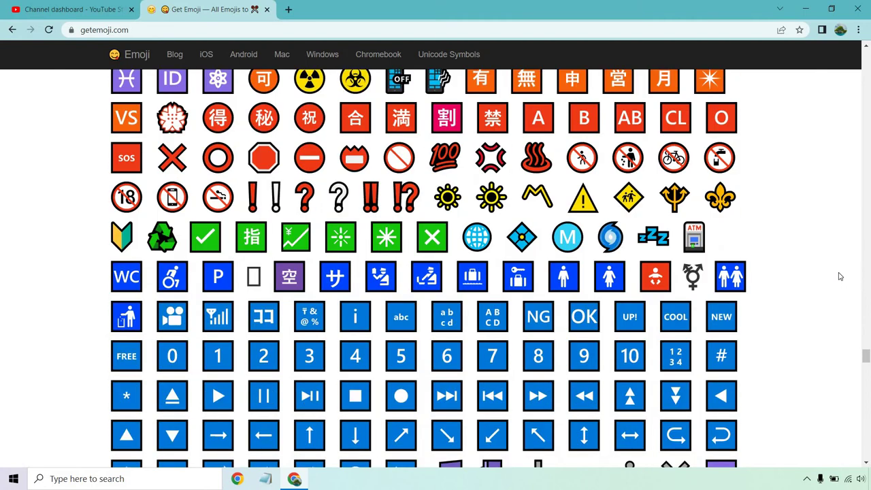
scroll(91, 233, "up", 3)
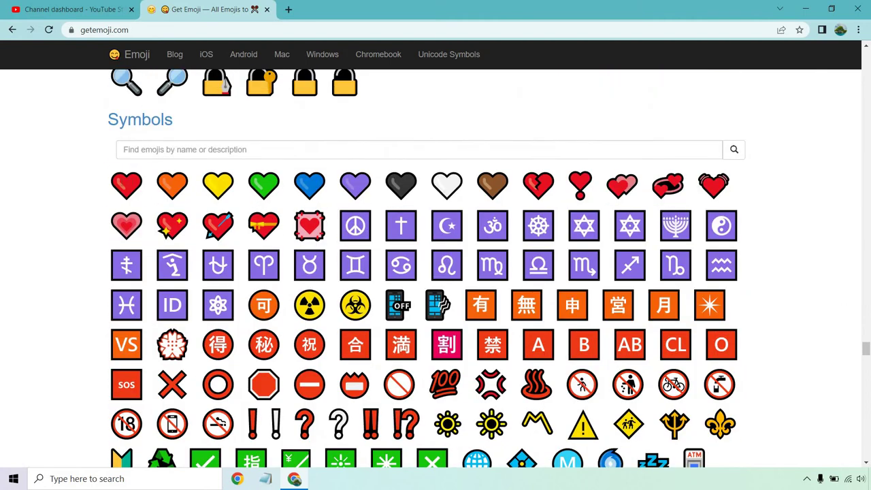
left_click(126, 184)
left_click(73, 9)
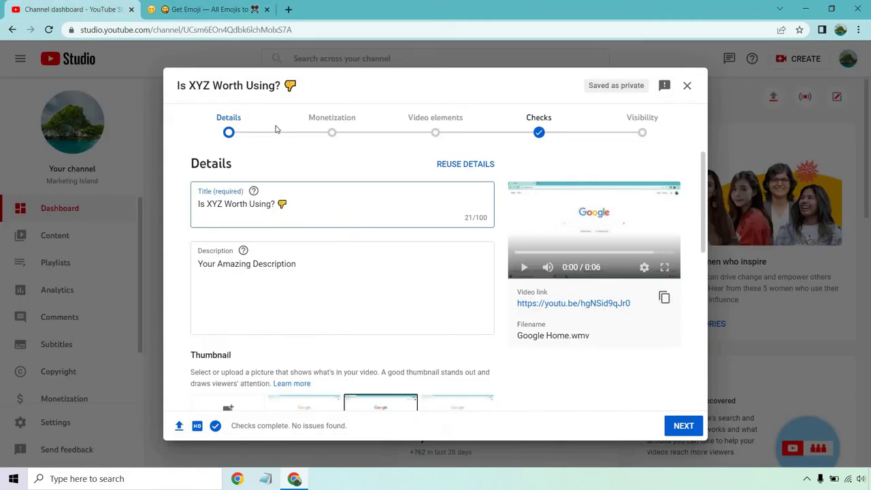
key("BackSpace")
key("ctrl+v")
Step: Replace the heart in the title with the white exclamation-mark emoji
left_click(205, 9)
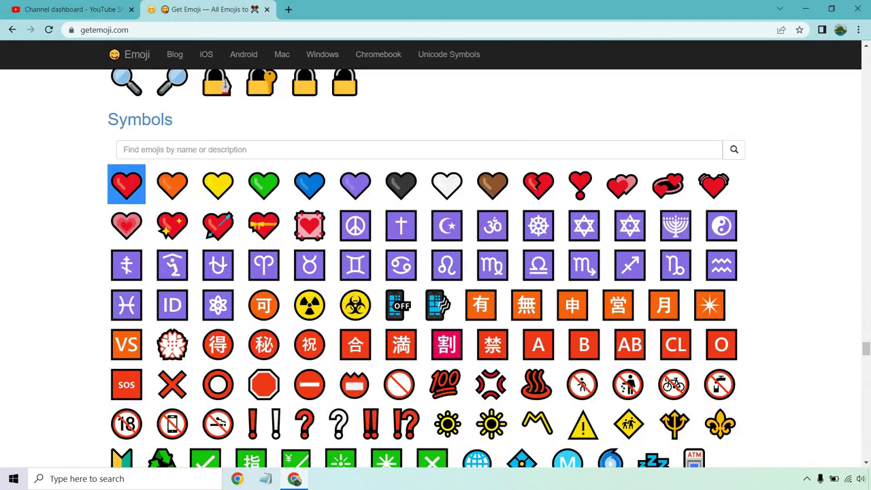
left_click(803, 225)
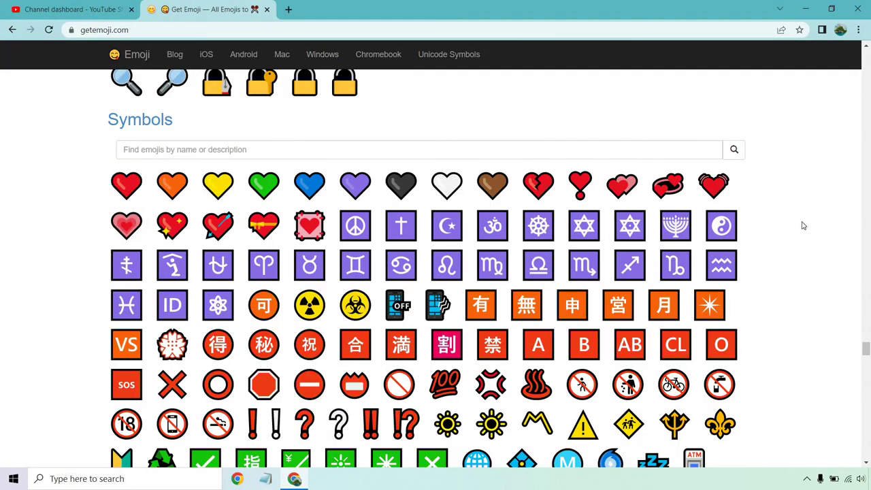
scroll(803, 226, "down", 2)
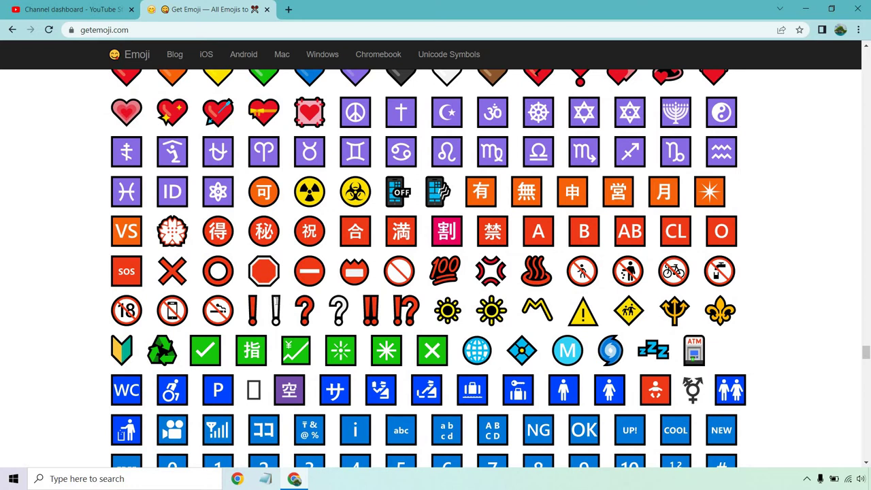
left_click(276, 309)
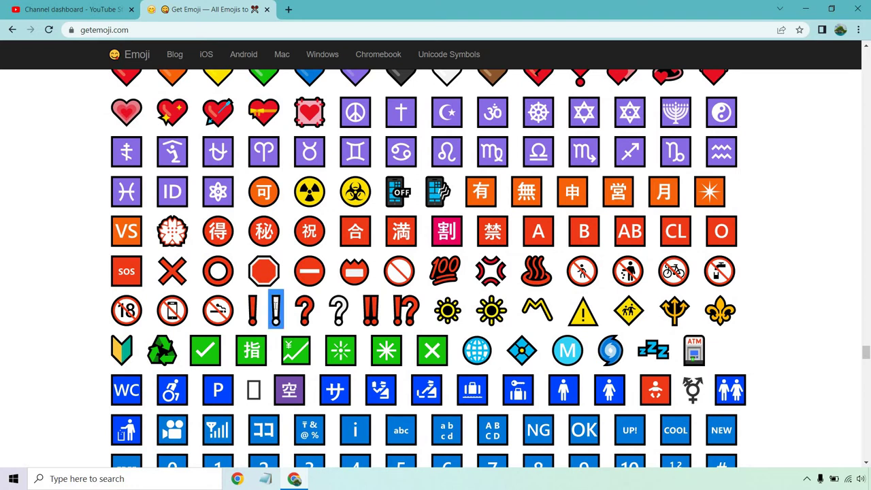
left_click(75, 9)
key("BackSpace")
key("ctrl+v")
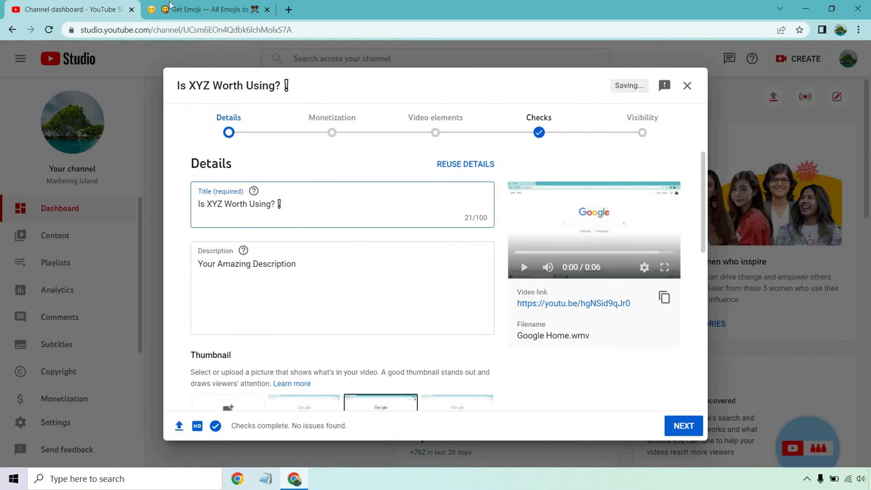
Step: Replace the exclamation mark with the ⁉ emoji from Symbols
key("ctrl+Tab")
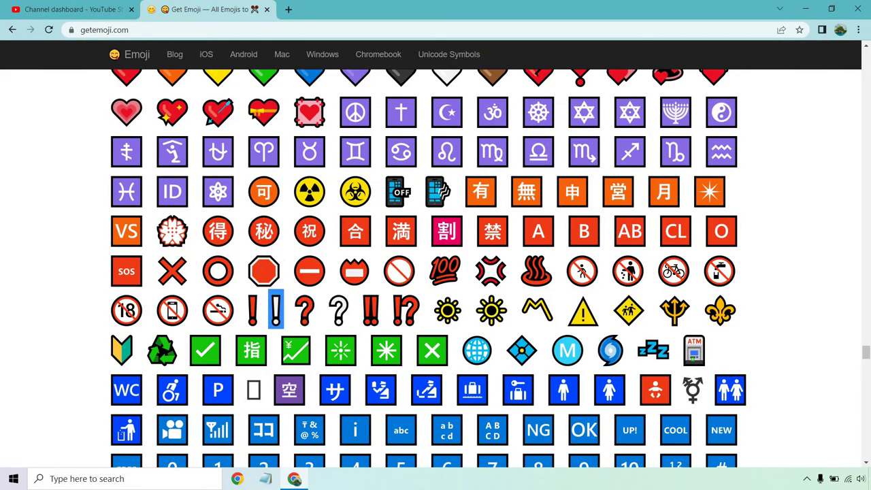
left_click(406, 309)
left_click(126, 7)
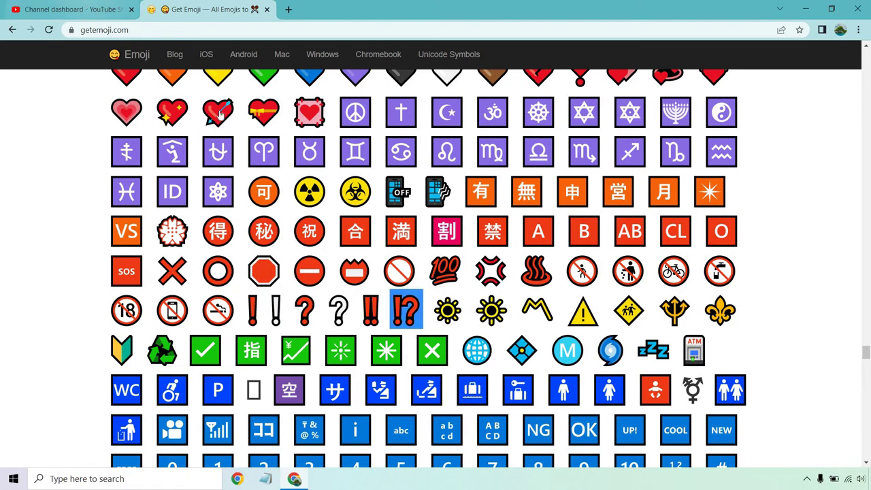
key("BackSpace")
type("⁉️")
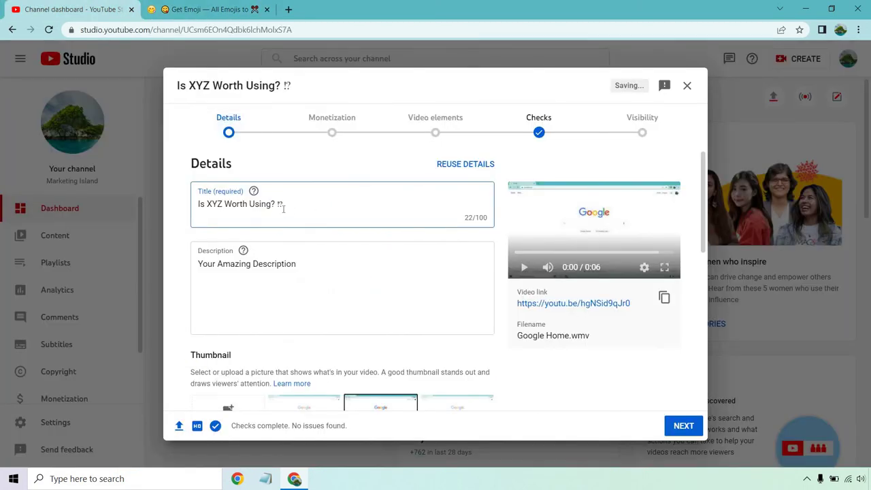
Step: Put the red ❓ in place of the title's ⁉ and remove the plain '?' after Using
left_click(200, 7)
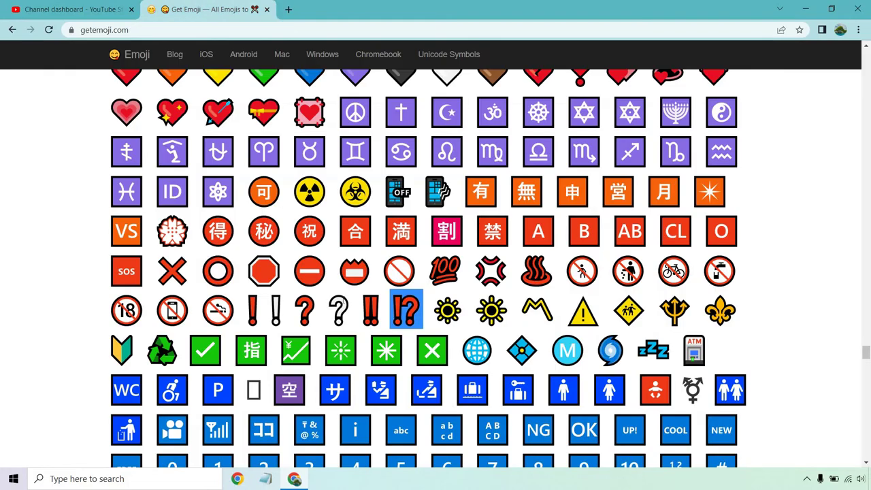
left_click(306, 308)
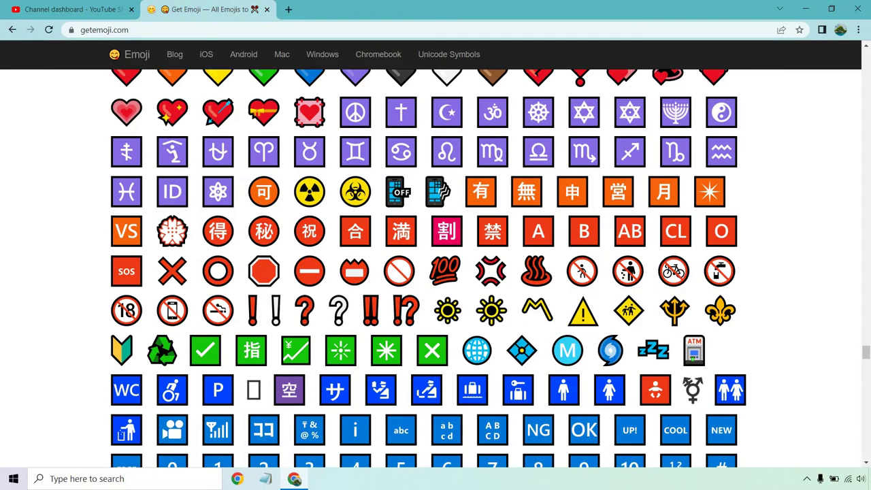
left_click(99, 7)
key("BackSpace")
type("❓")
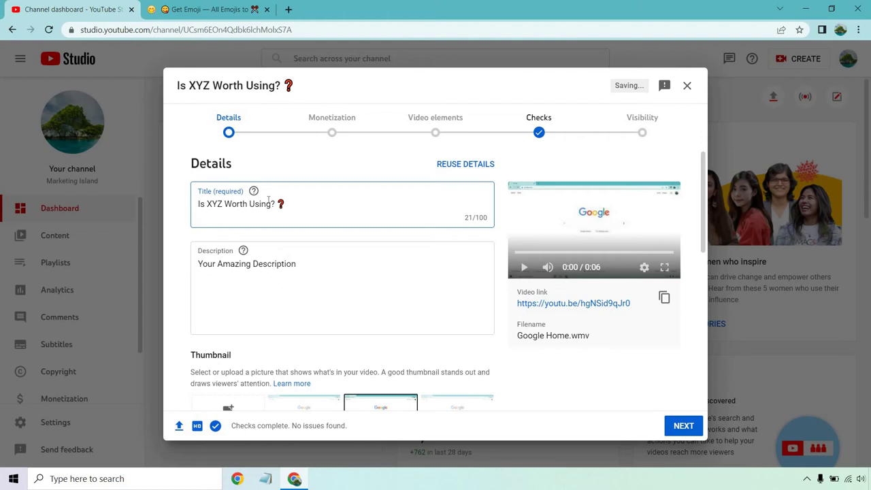
key("Delete")
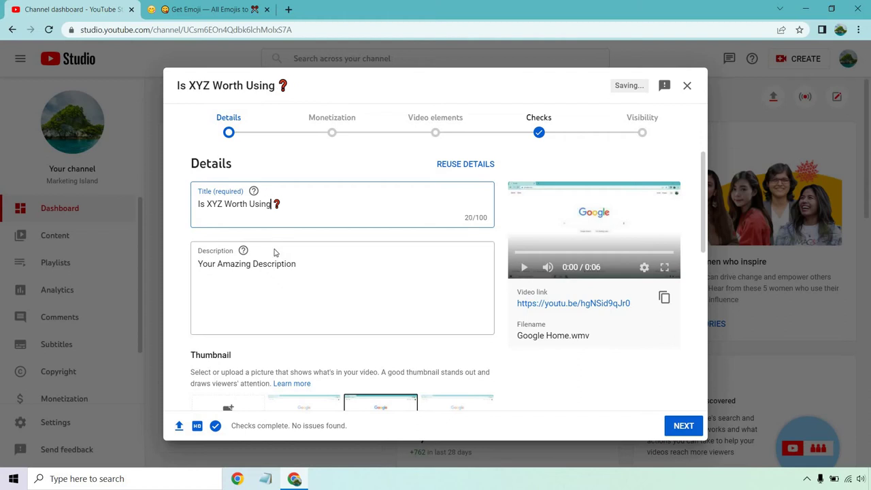
Step: Add the red ❓ to the end of the description
key("Tab")
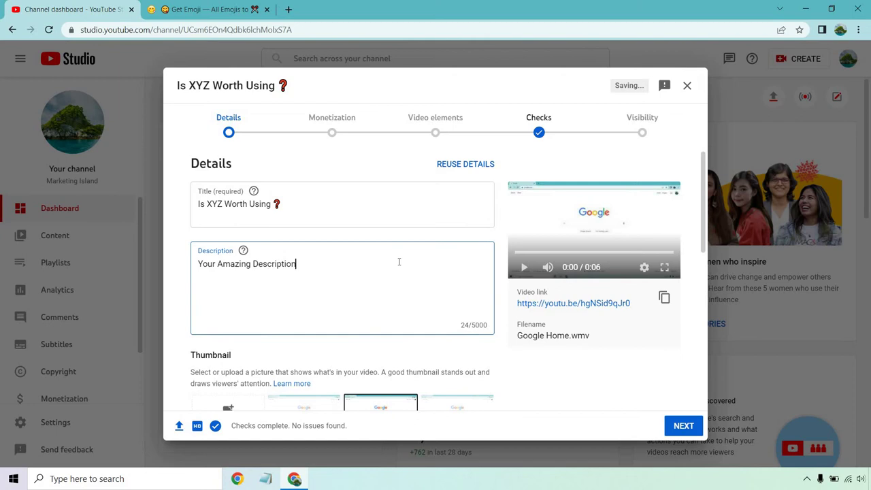
type("❓")
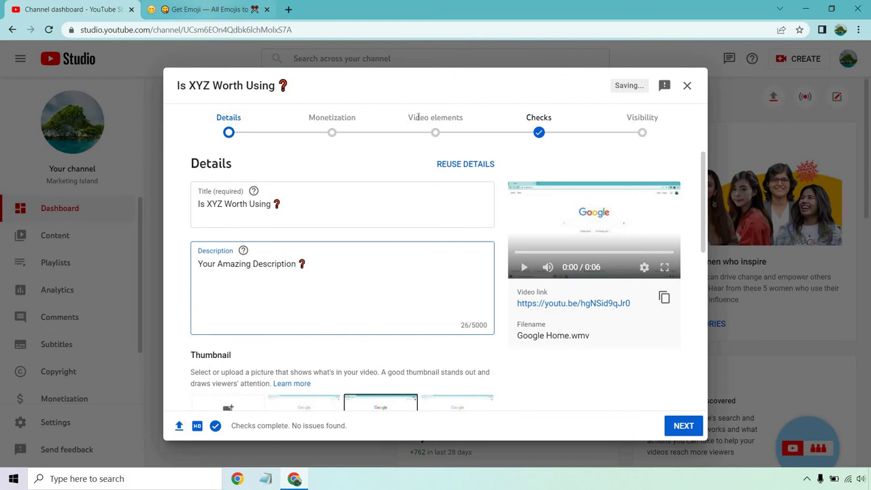
left_click(204, 9)
Step: Copy the rolling-on-the-floor-laughing emoji from Smileys and paste it over the title's ❓
scroll(830, 247, "up", 3)
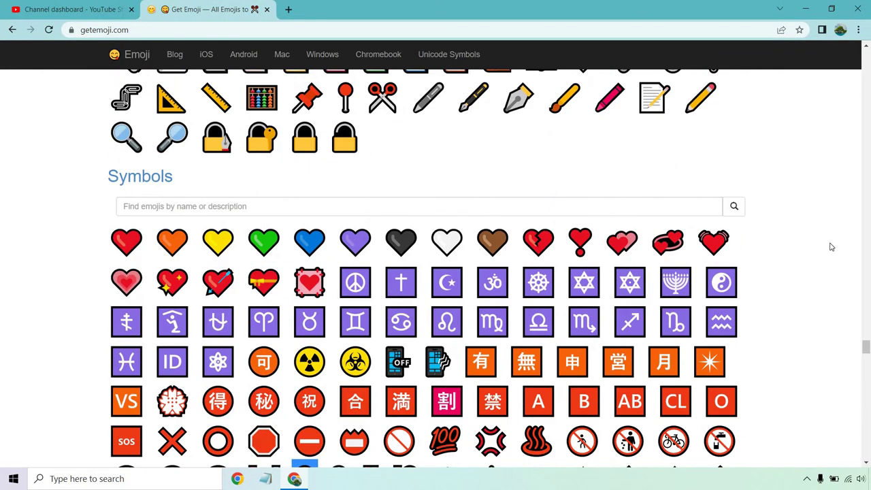
scroll(830, 247, "up", 5)
left_click(867, 108)
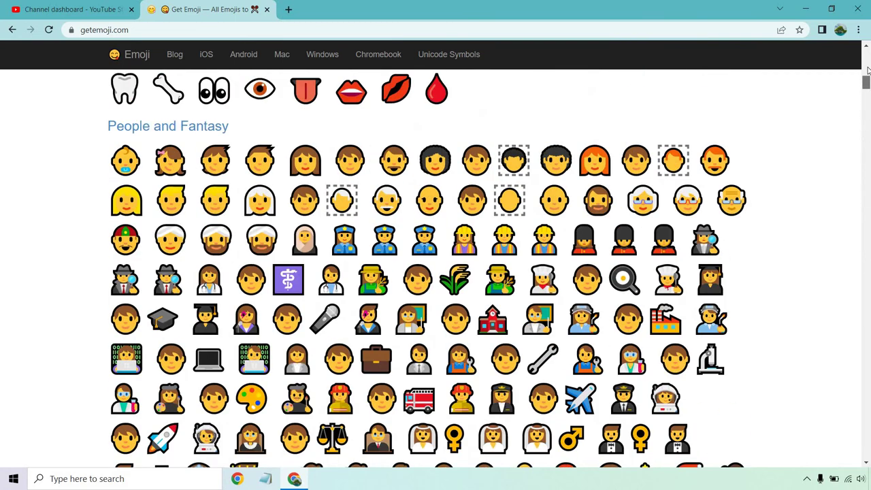
scroll(543, 241, "up", 10)
scroll(543, 241, "up", 2)
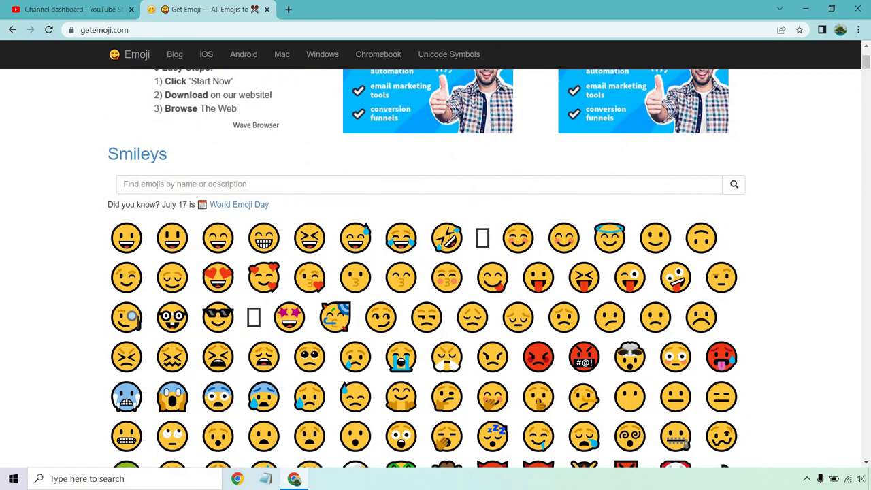
left_click(446, 236)
left_click(87, 9)
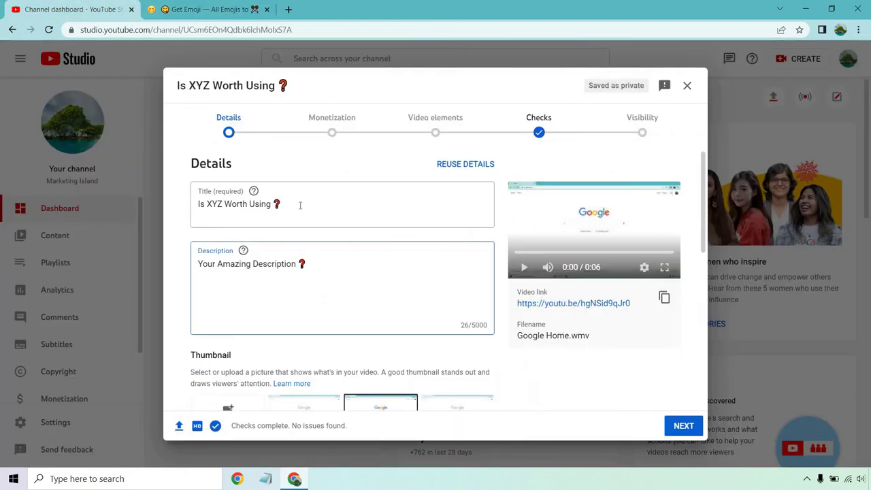
left_click(299, 205)
key("BackSpace")
type("🤣")
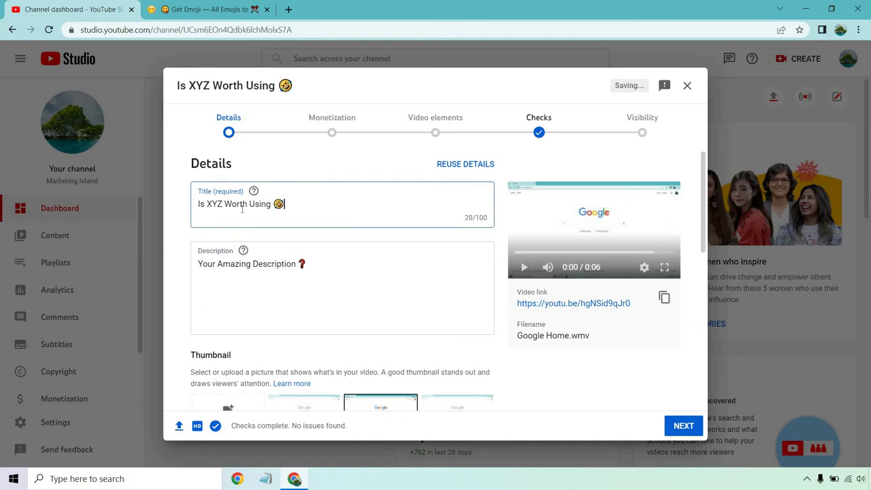